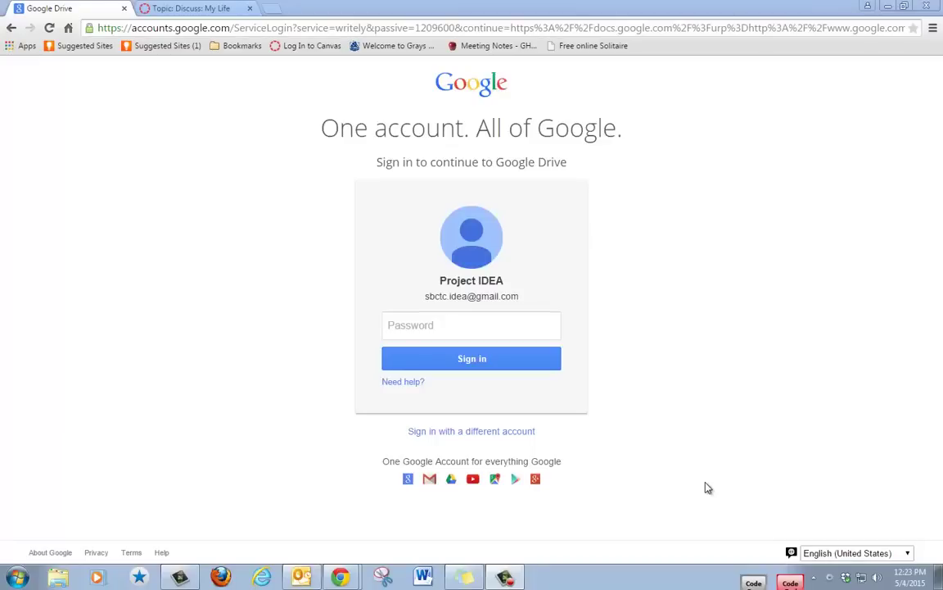
Enter the account password in the Google Accounts password field to sign in.
left_click(407, 324)
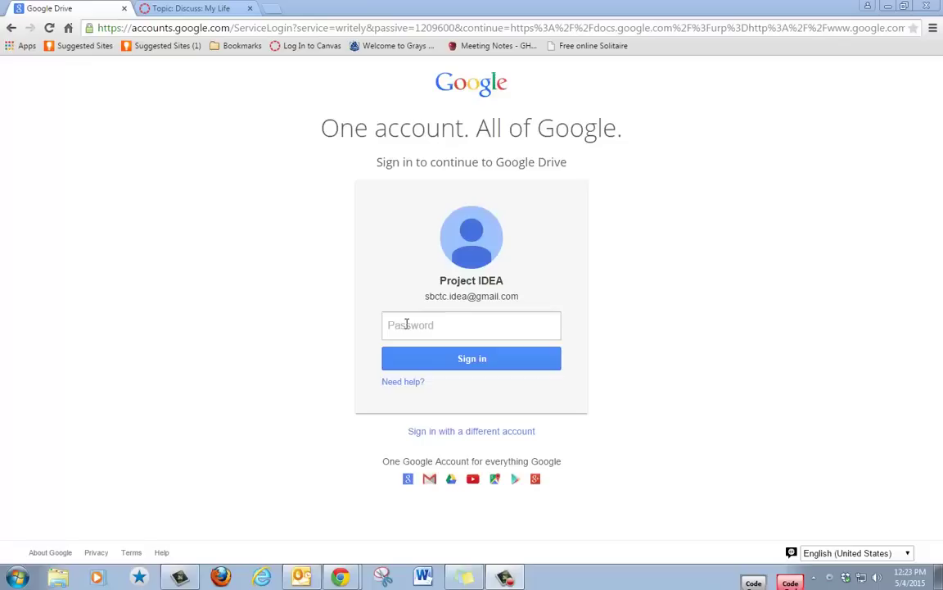
left_click(406, 324)
type("••••••")
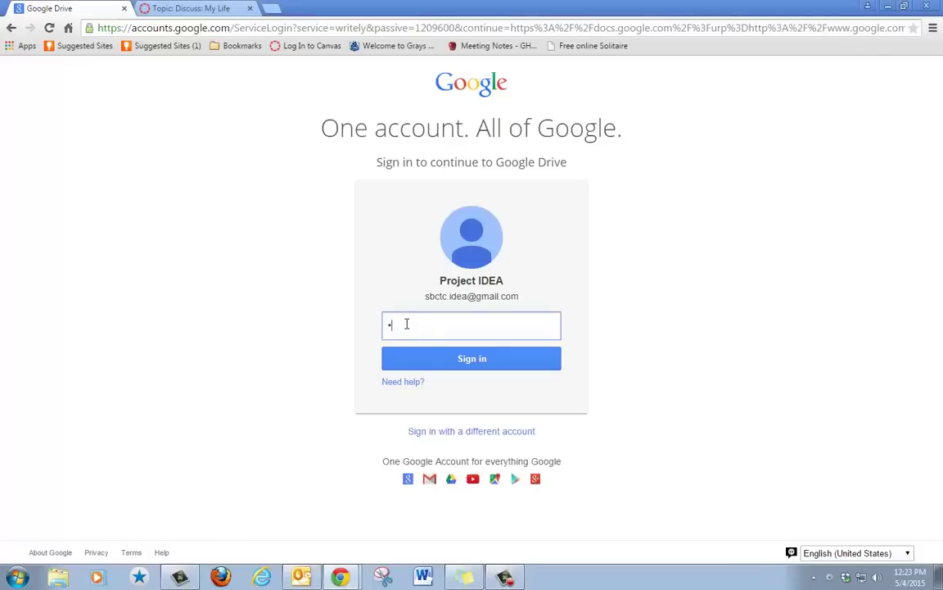
type("••••••••")
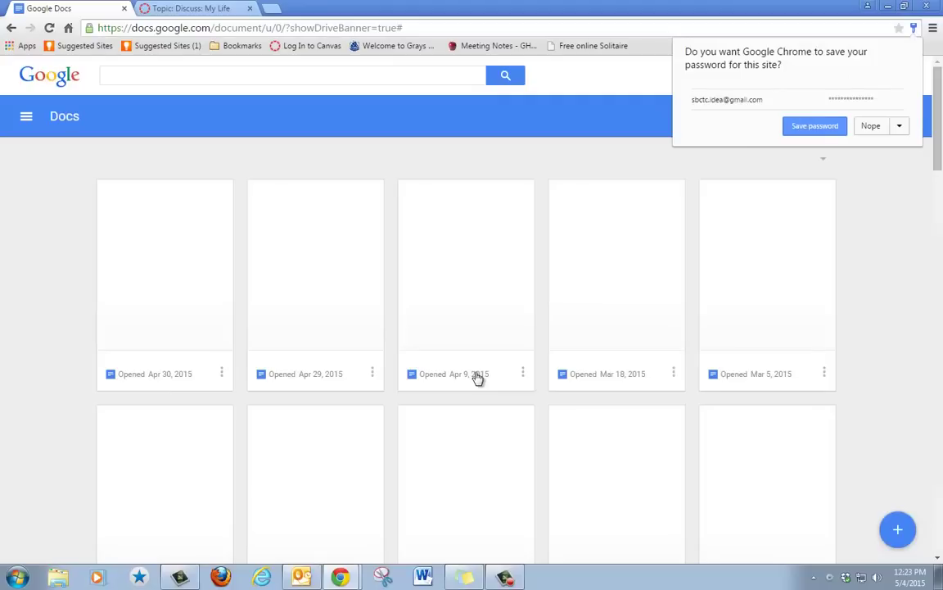
left_click(880, 221)
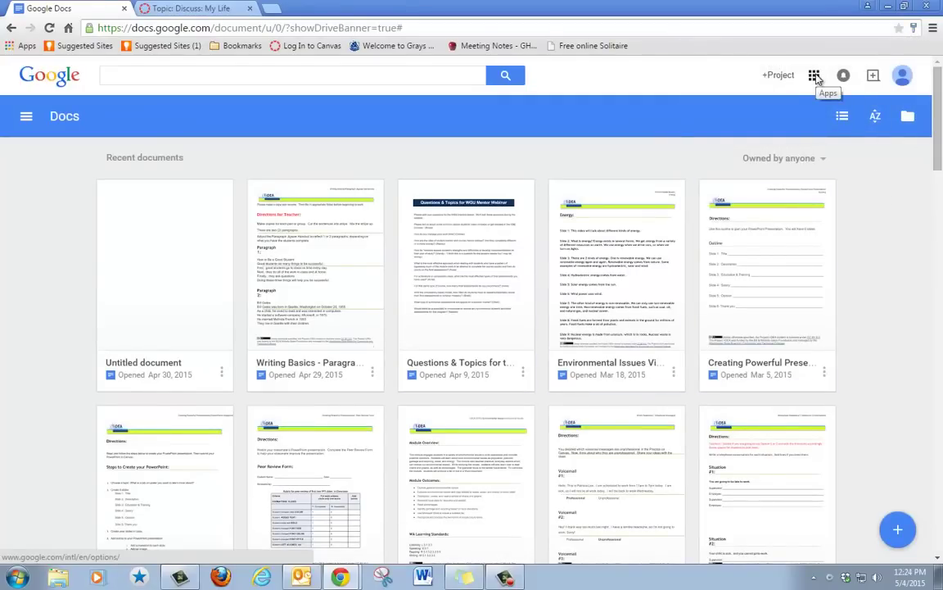
left_click(814, 76)
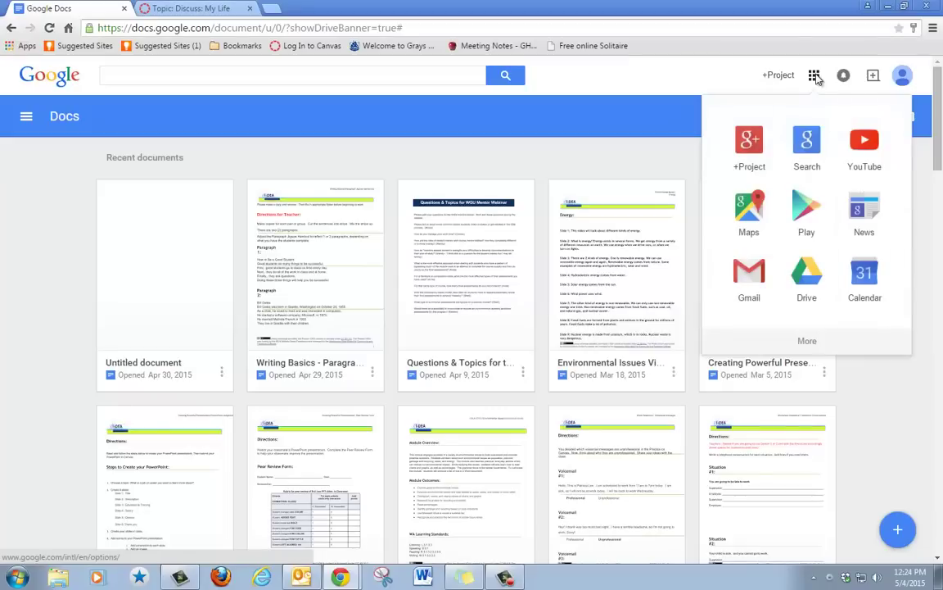
left_click(815, 344)
left_click(804, 271)
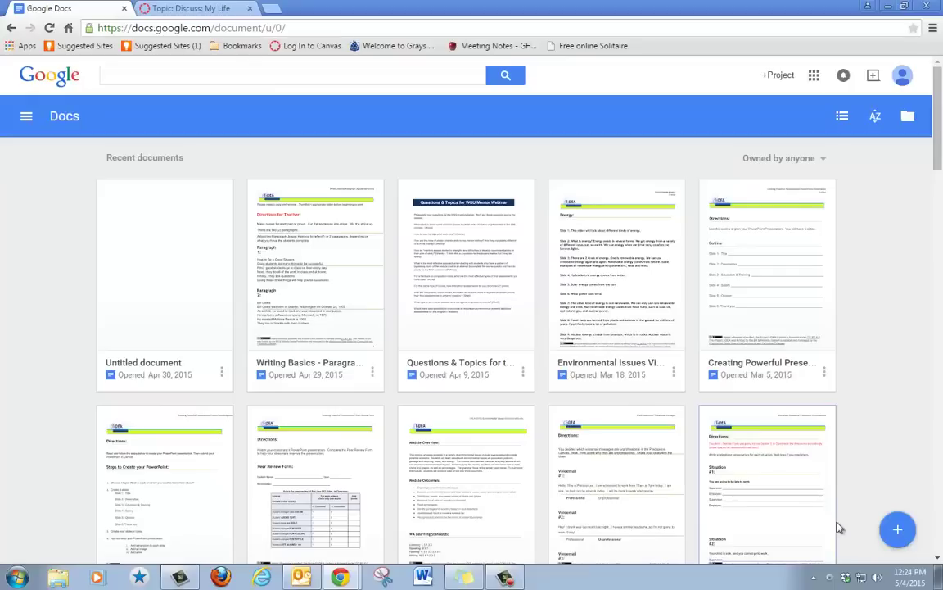
Create a blank document and type the student's name, 'May 4, 2015' and 'My Life' on separate lines.
left_click(899, 530)
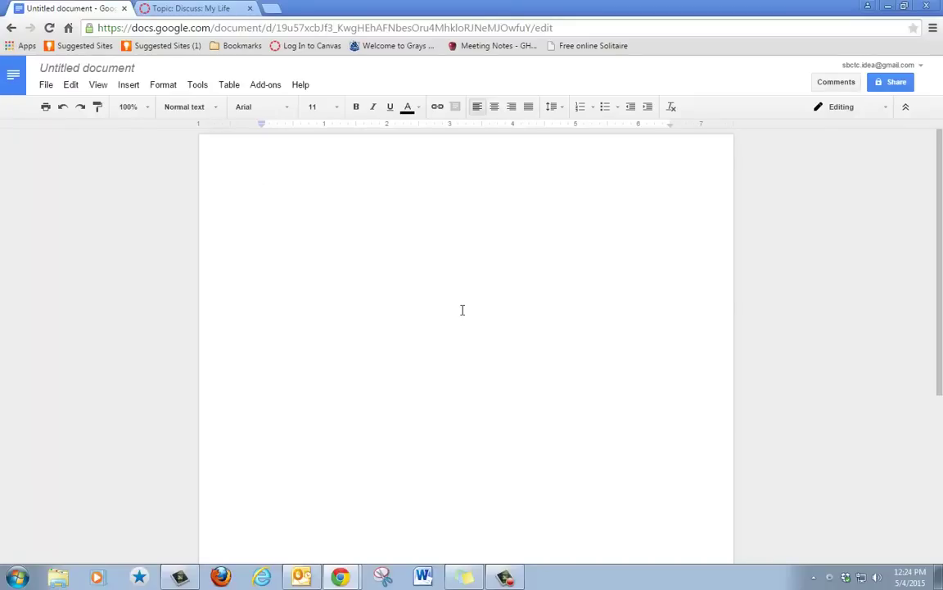
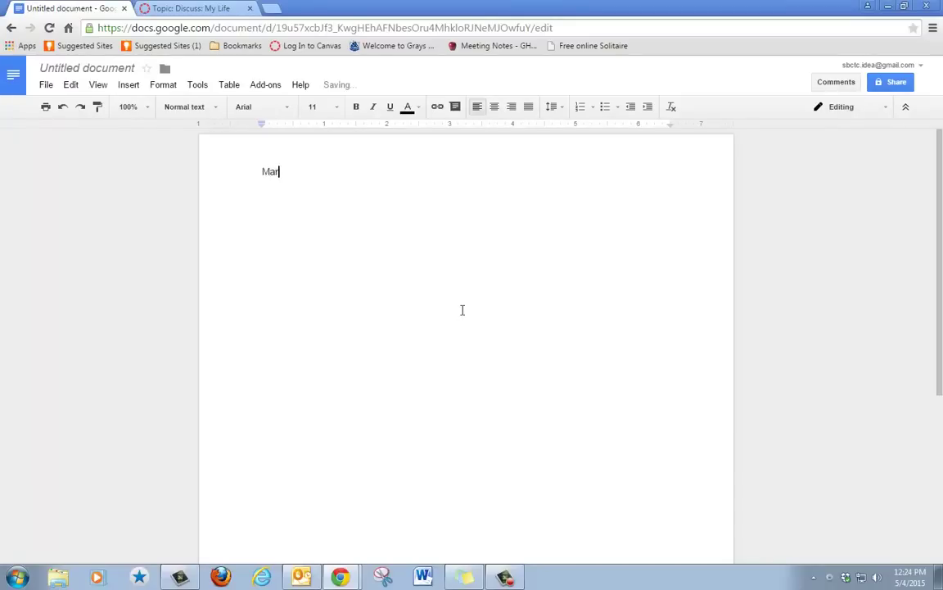
key("Return")
type("May 4, 2015")
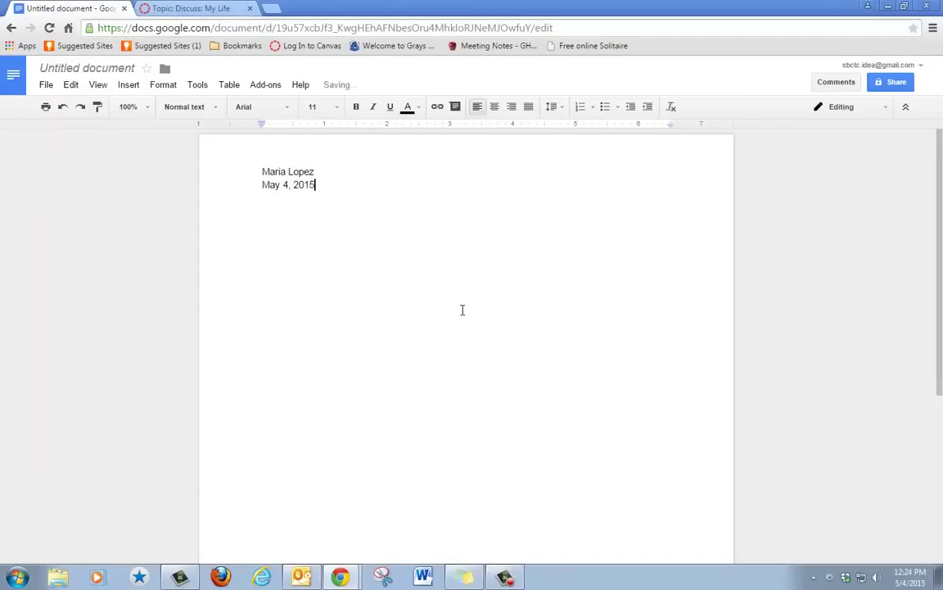
key("Return")
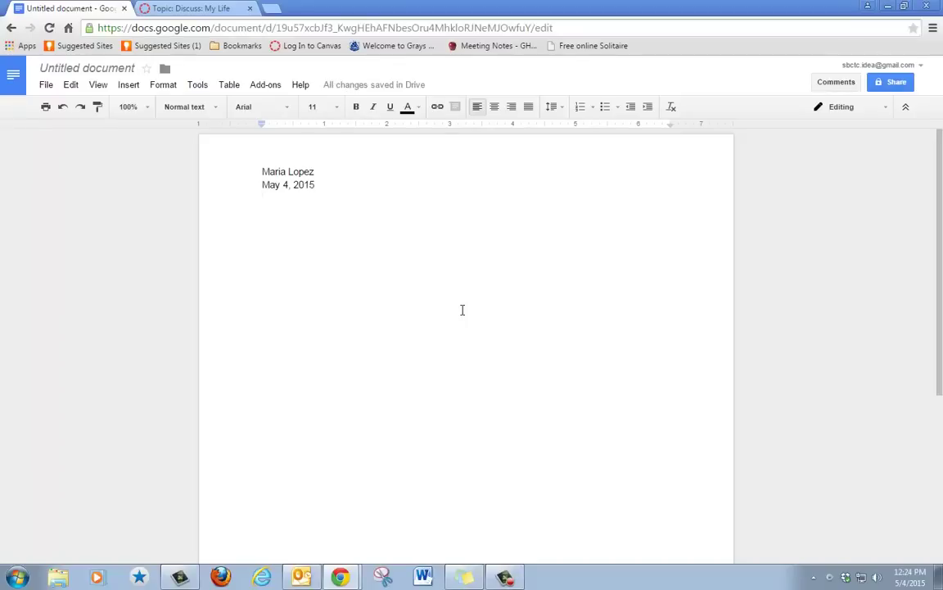
type("My Life")
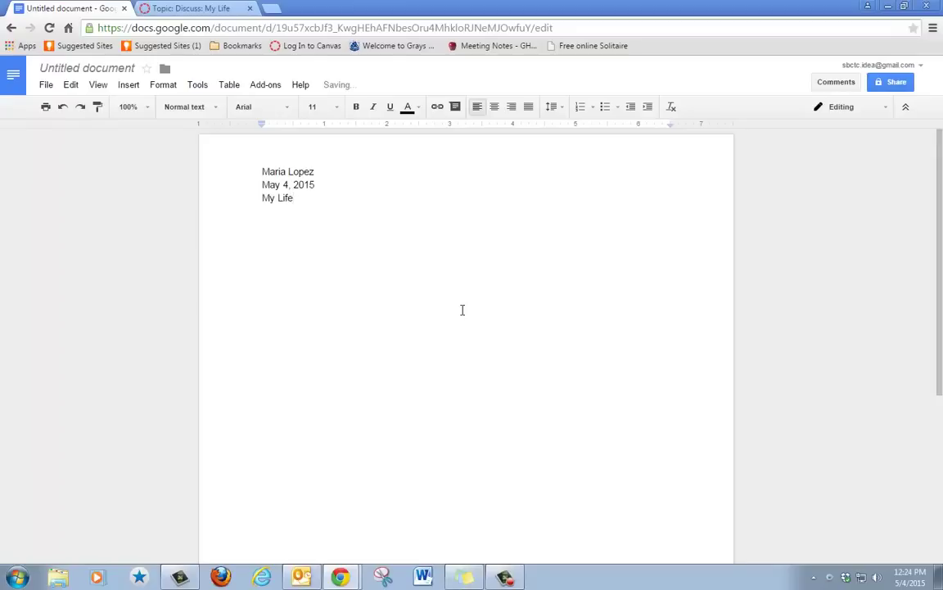
key("Return")
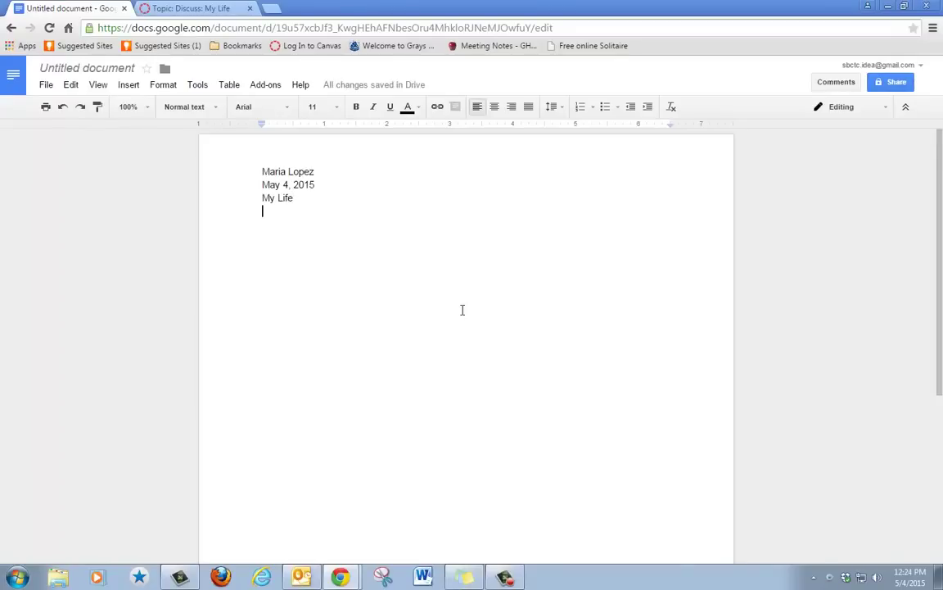
Type an indented paragraph introducing the writer as a Project I-DEA student from Mexico aiming to be a nurse.
key("Tab")
type("My name is")
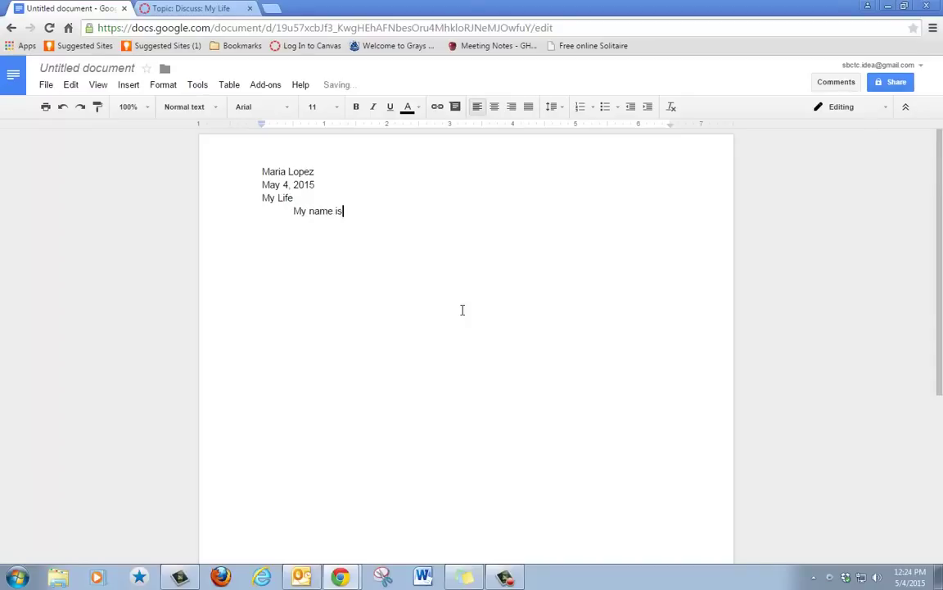
type(" Maria")
key("BackSpace")
type(". I am a student ")
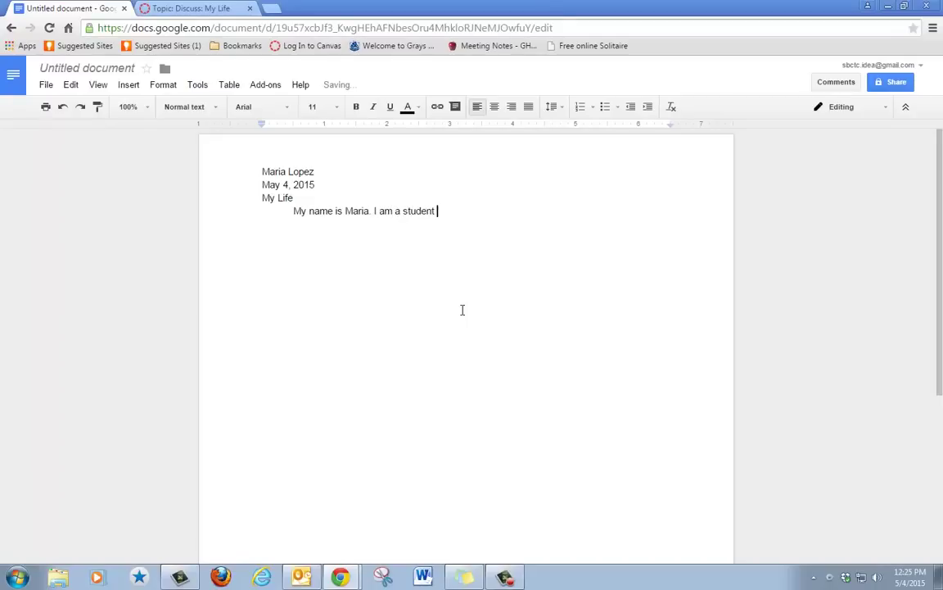
type("in Project I-DEA. ")
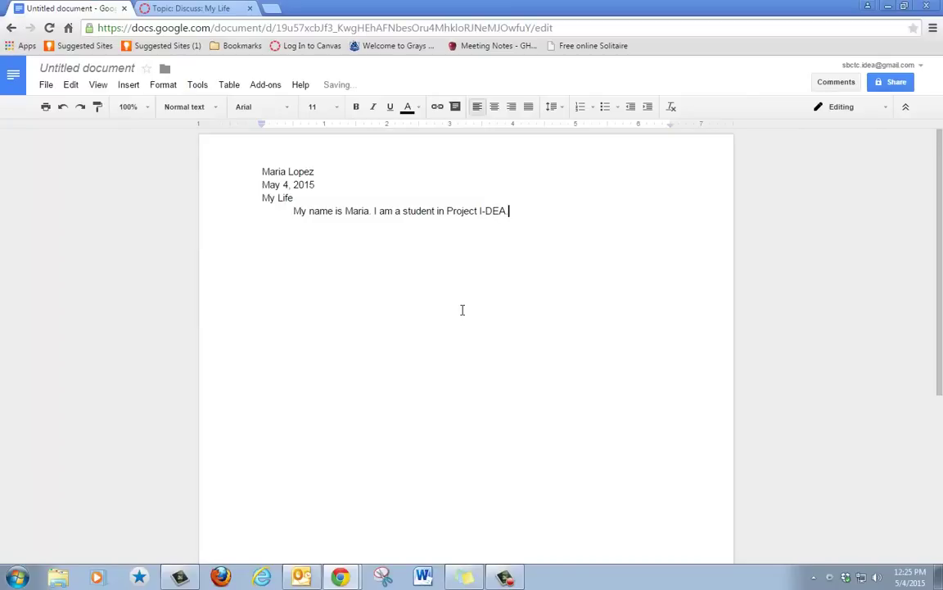
type("I am from Mexico. I")
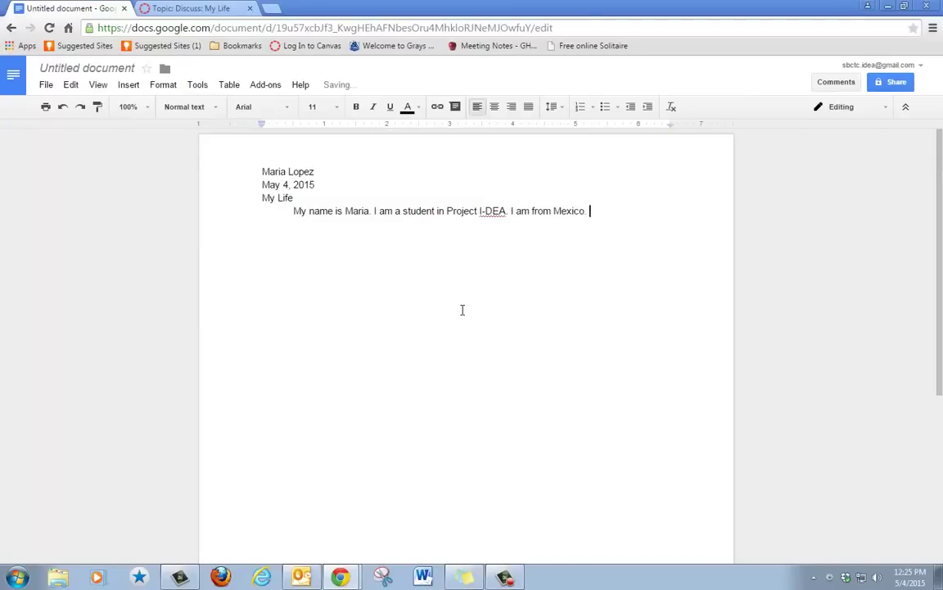
type("'m studying Eng")
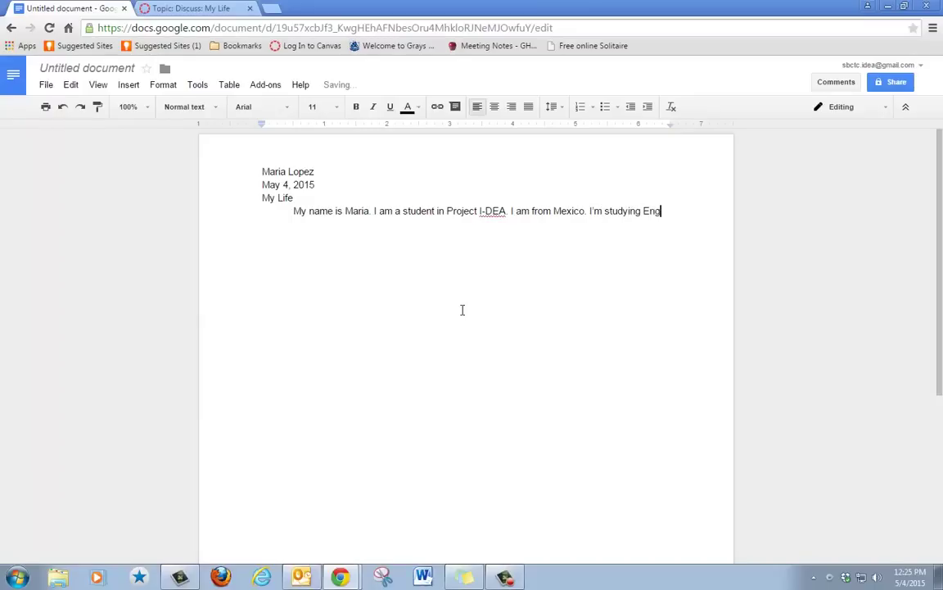
type("lish. I want to be")
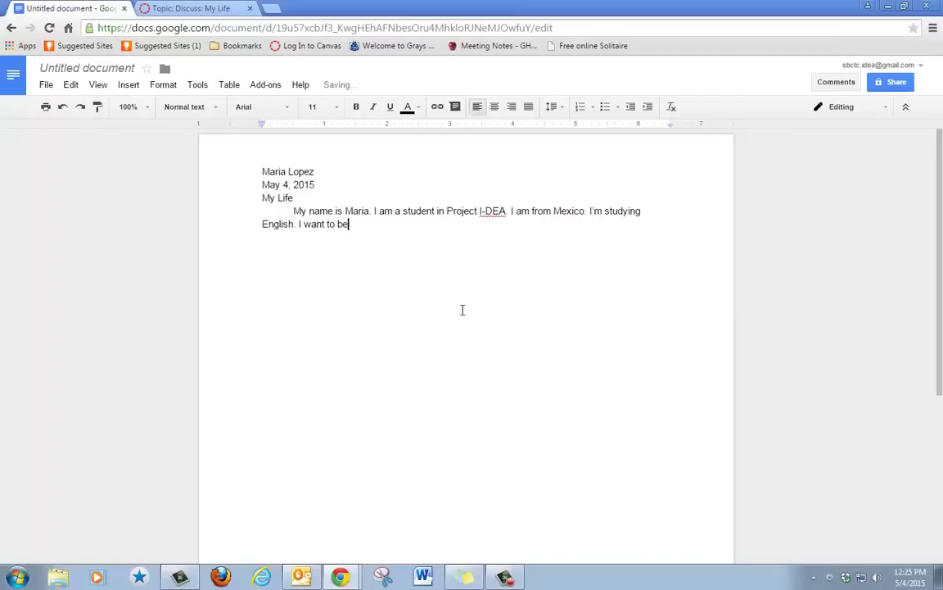
type(" a nurse. Project I-")
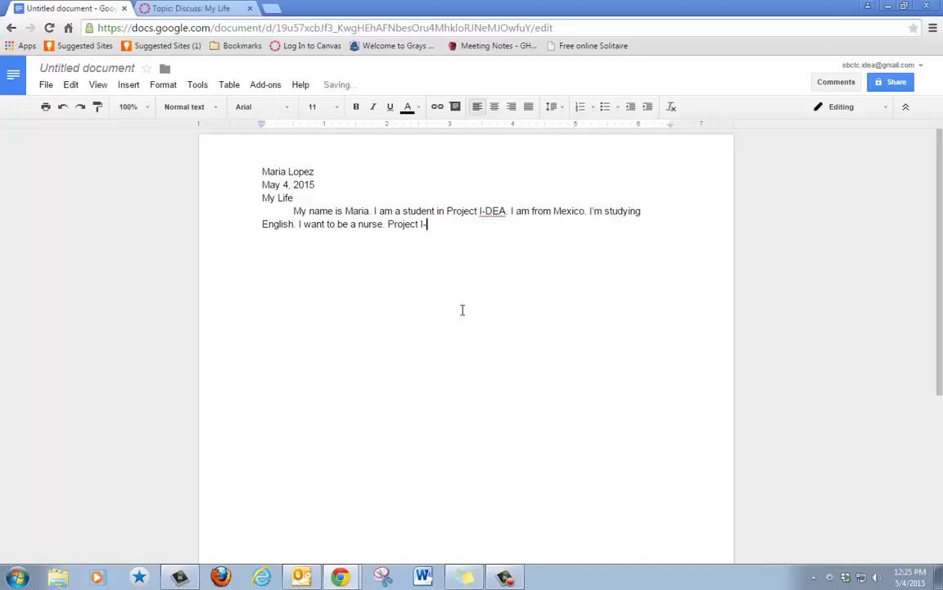
type("DEA will help me e")
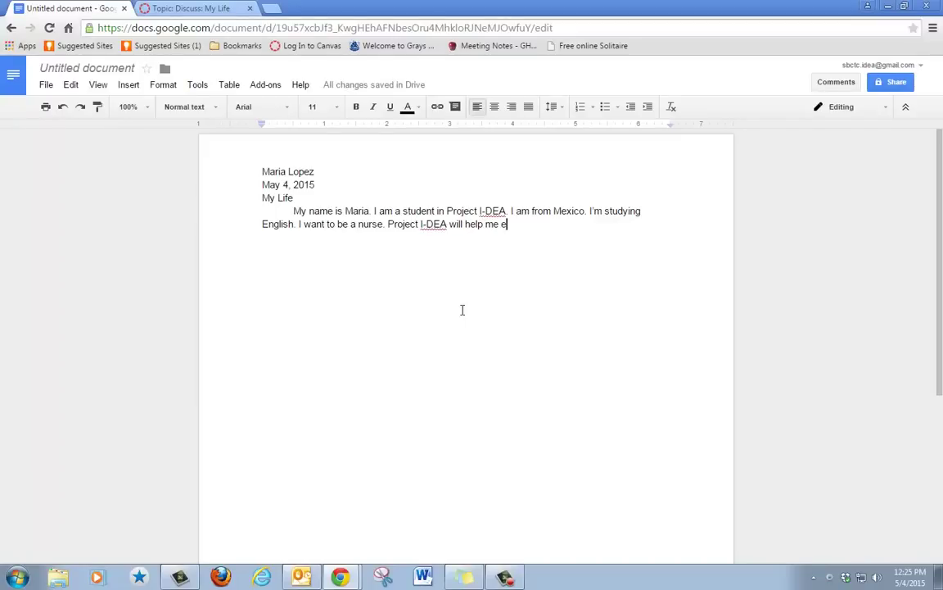
key("BackSpace")
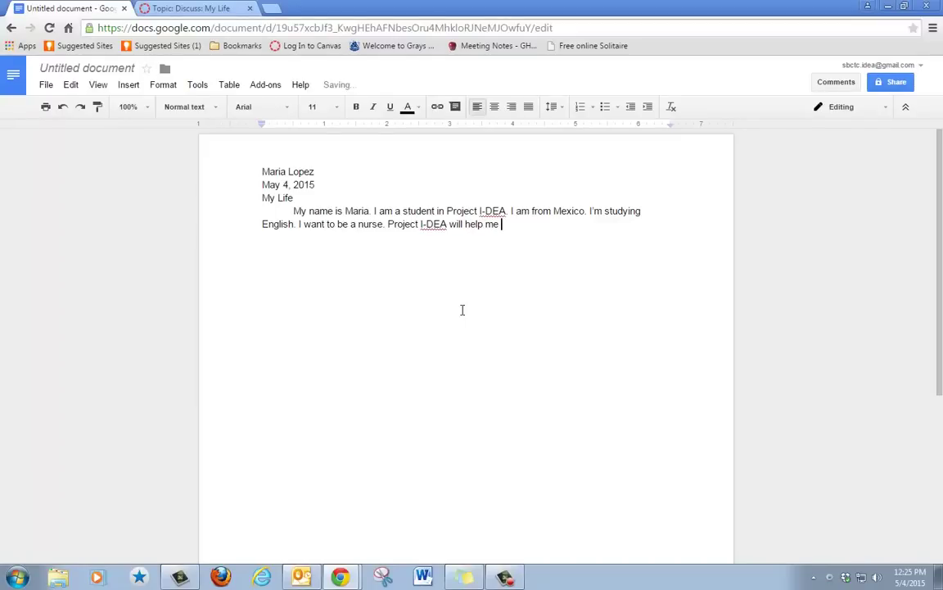
type("learn English to become a ")
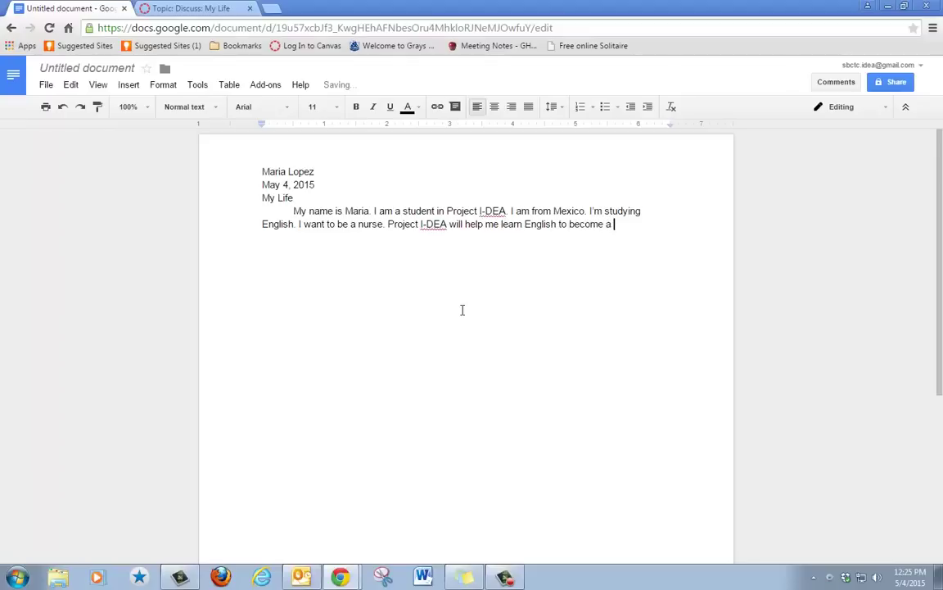
type("nurse.")
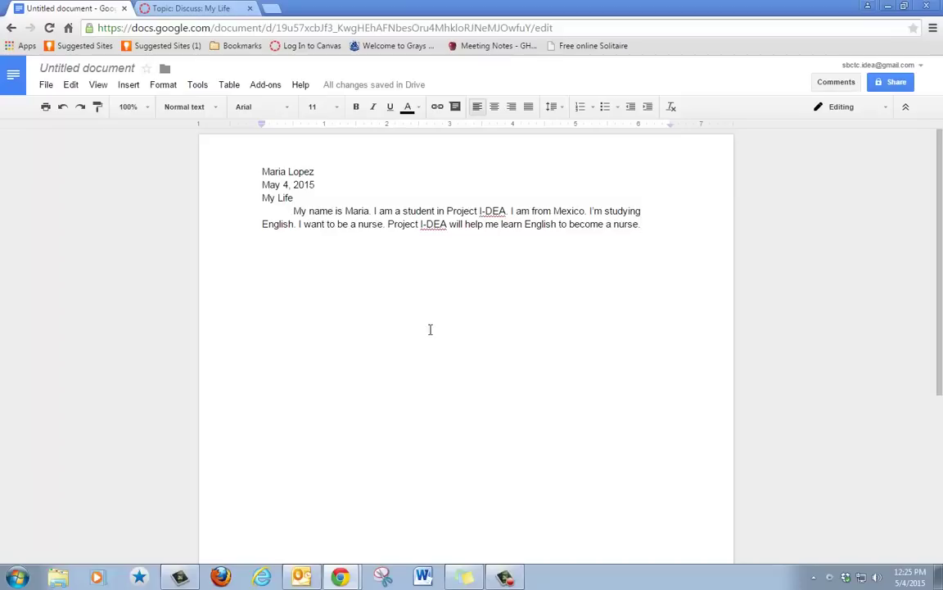
Center the 'My Life' title line, then select all text and apply Double line spacing.
left_click(249, 199)
left_click(495, 107)
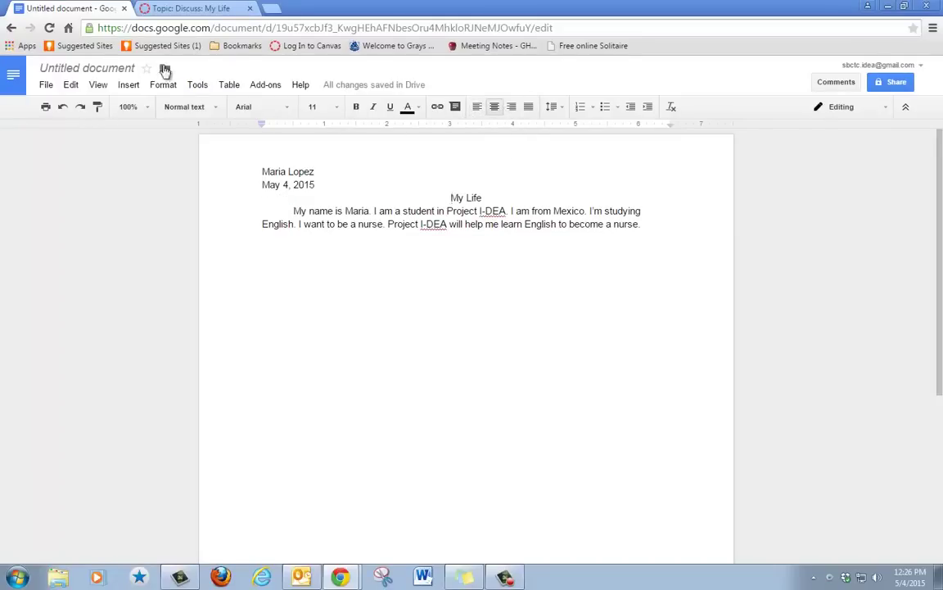
left_click(66, 86)
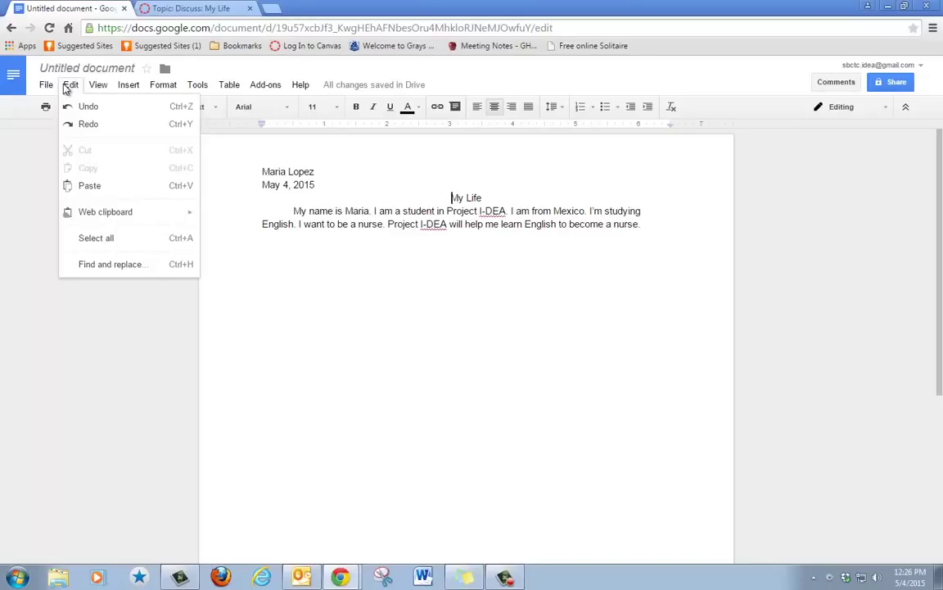
left_click(89, 246)
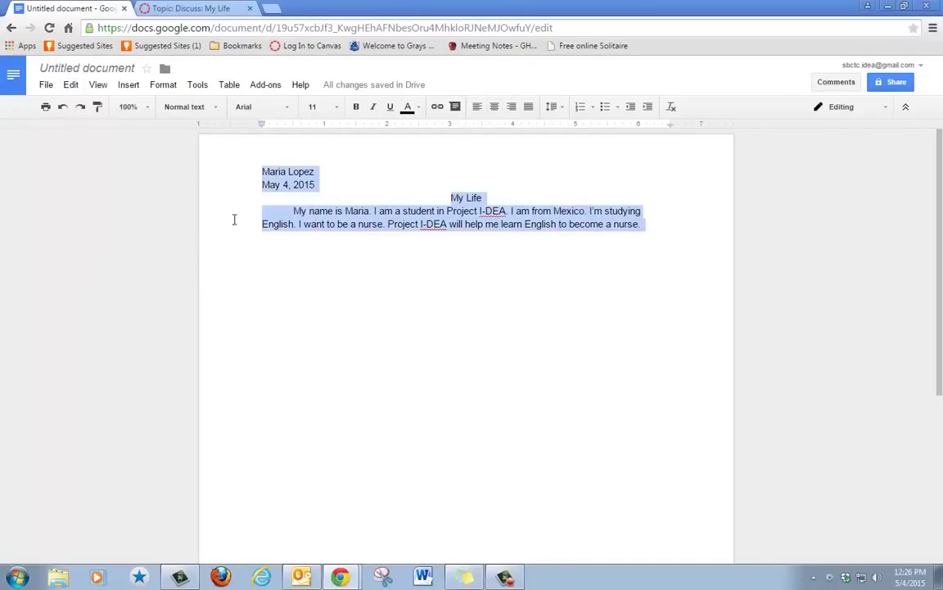
left_click(552, 107)
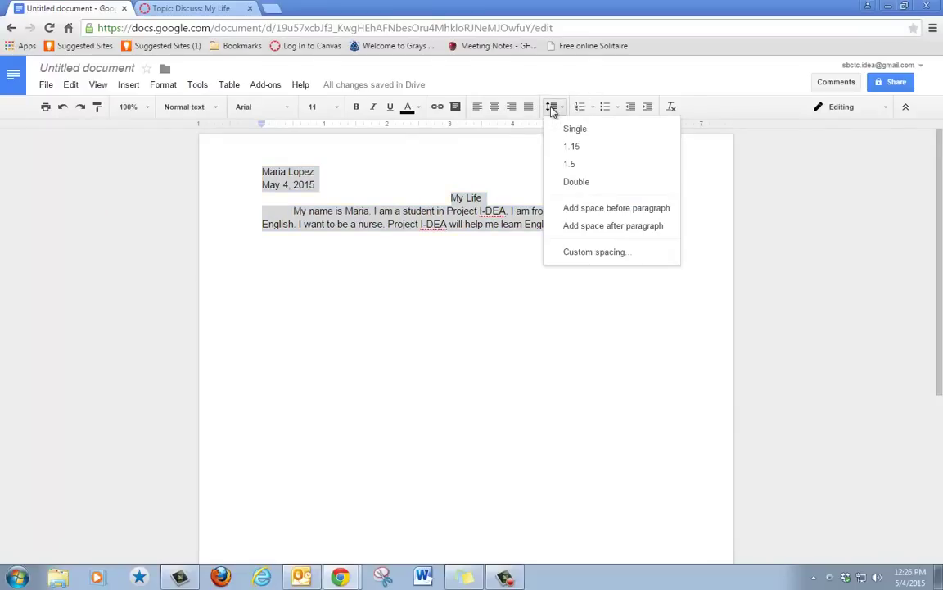
left_click(563, 183)
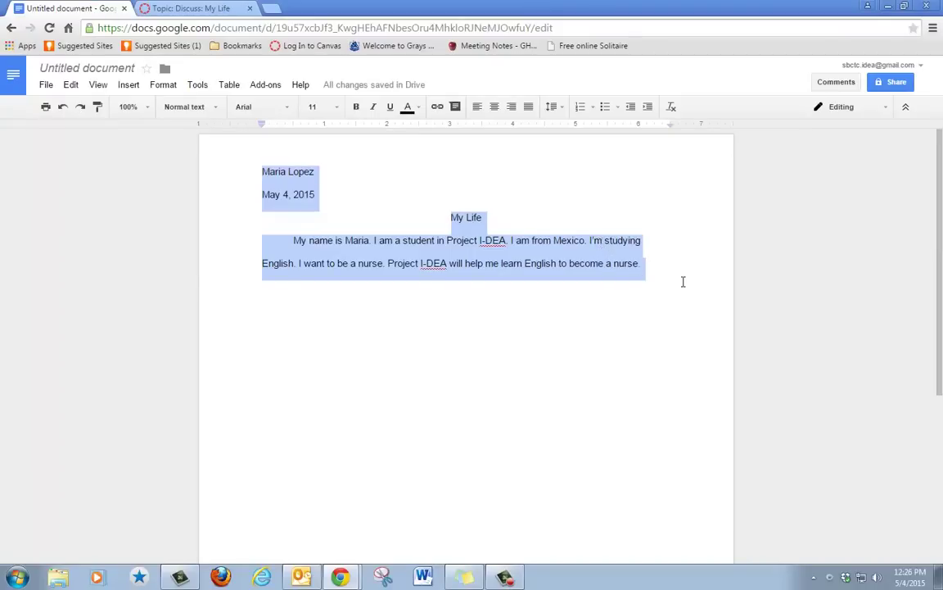
Run Tools > Spelling and ignore both I-DEA suggestions so they stay as written.
left_click(360, 200)
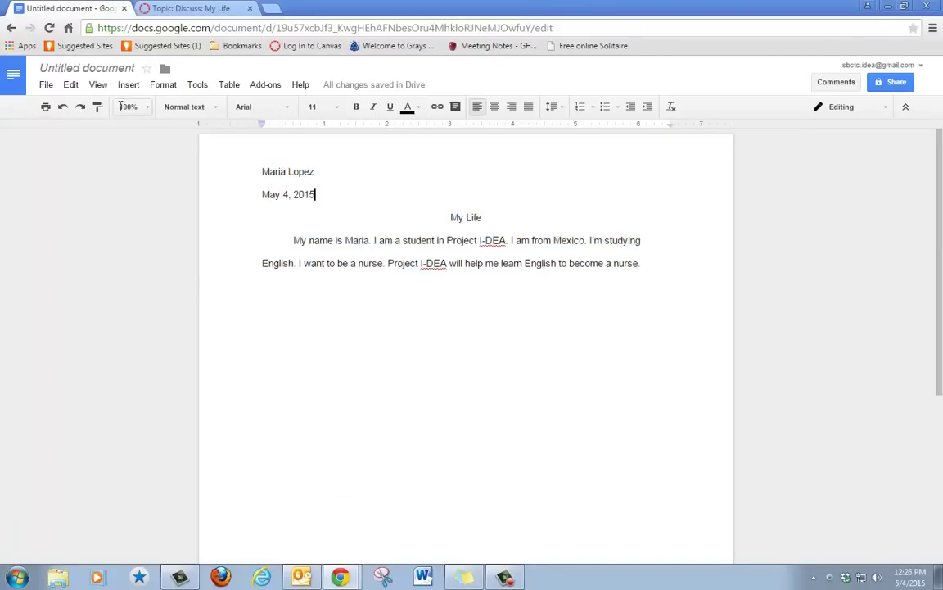
left_click(204, 90)
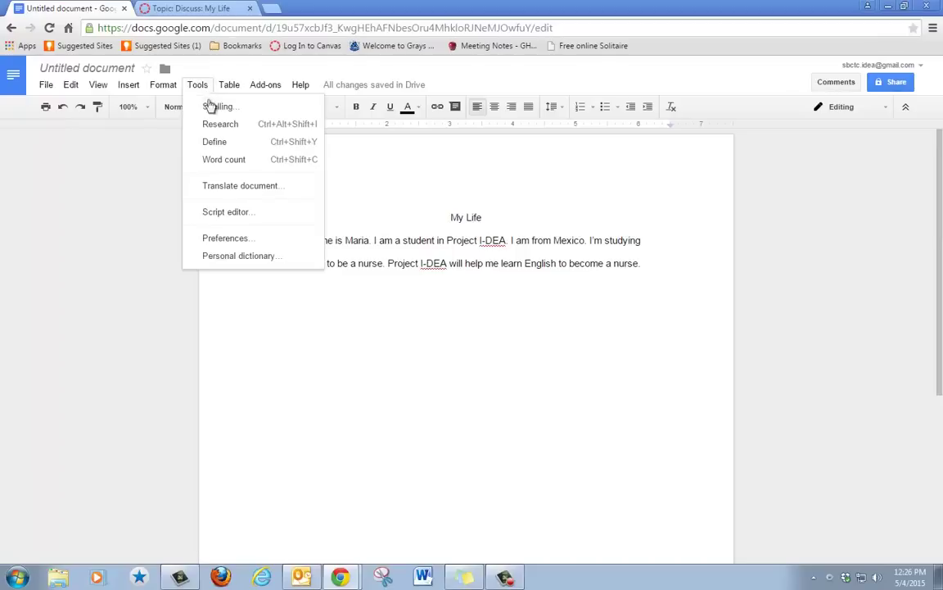
left_click(214, 108)
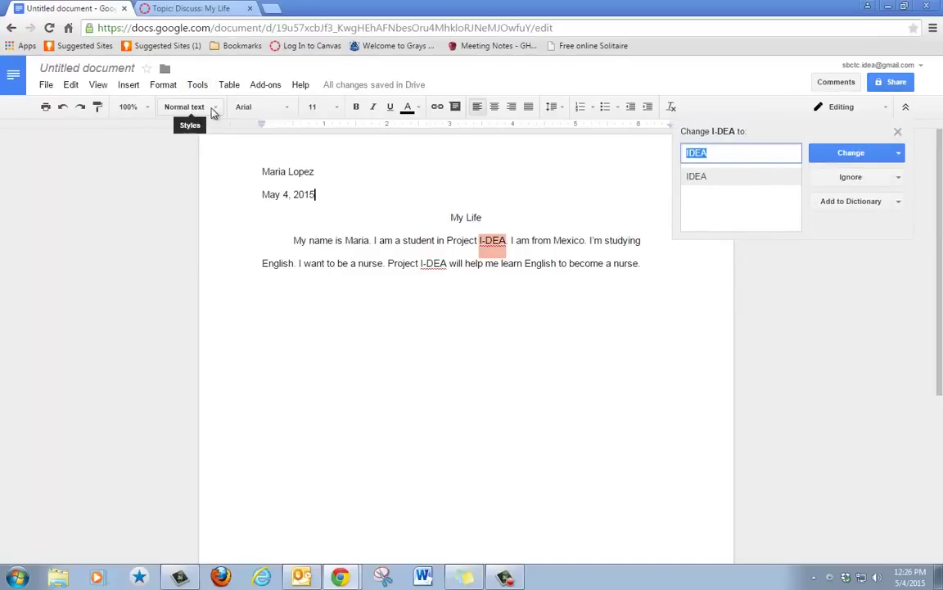
left_click(848, 178)
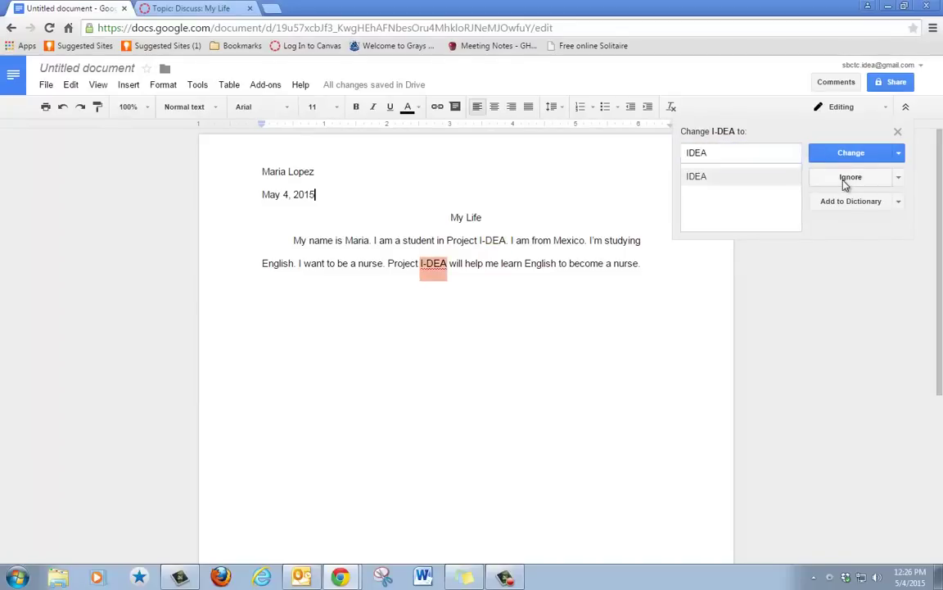
left_click(849, 178)
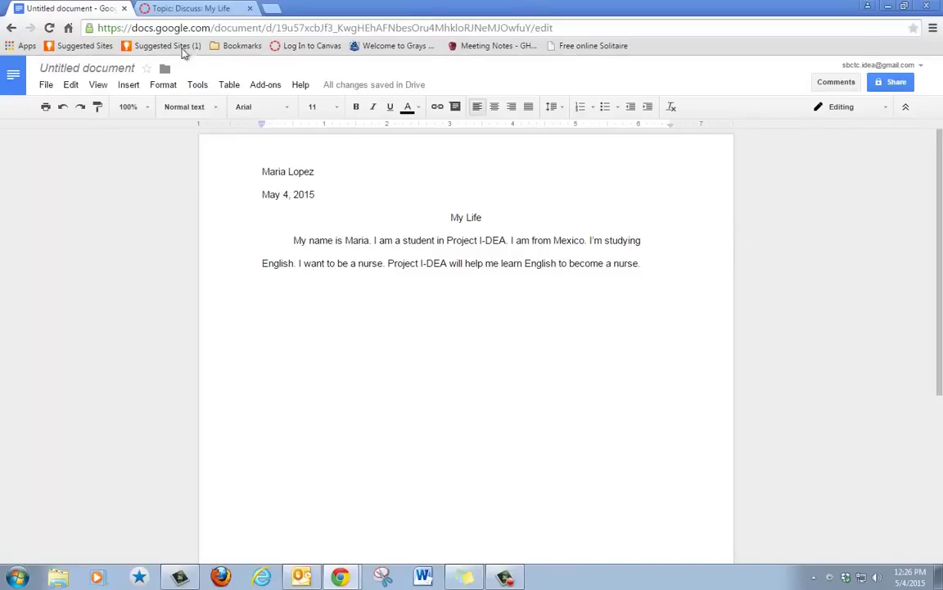
Rename 'Untitled document' to 'My Life' followed by the student's full name.
left_click(71, 71)
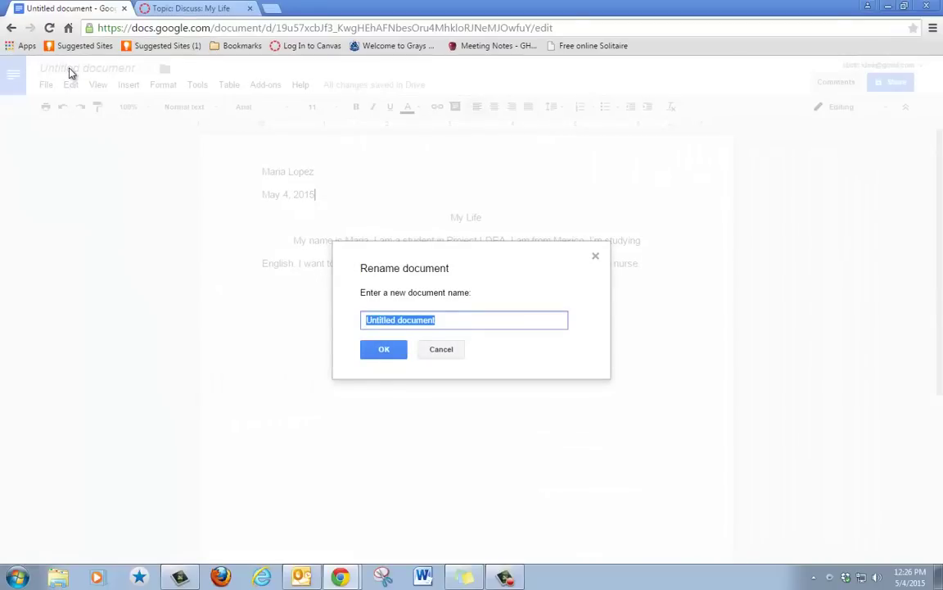
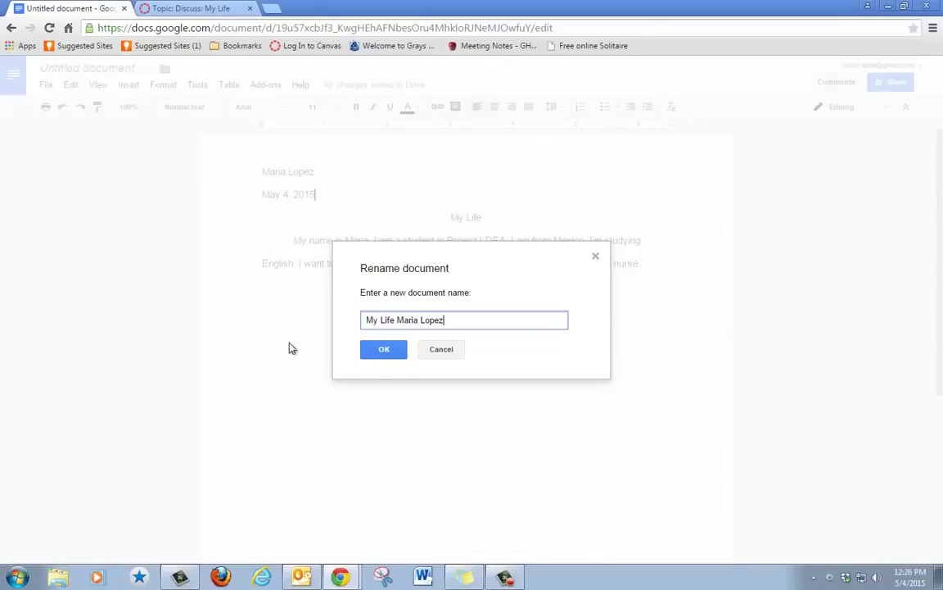
left_click(400, 352)
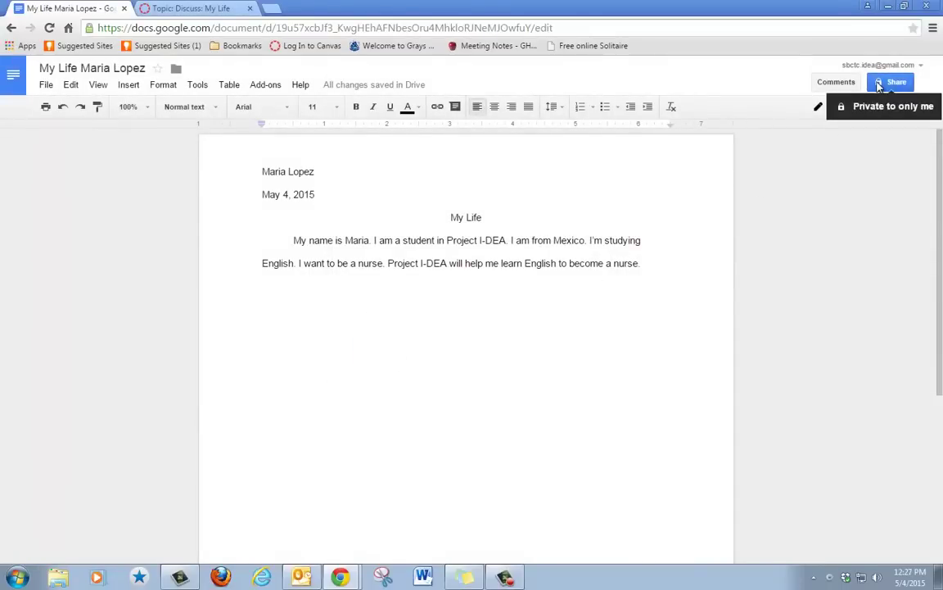
Turn on anyone-with-the-link viewing and copy the document's shareable link.
left_click(879, 84)
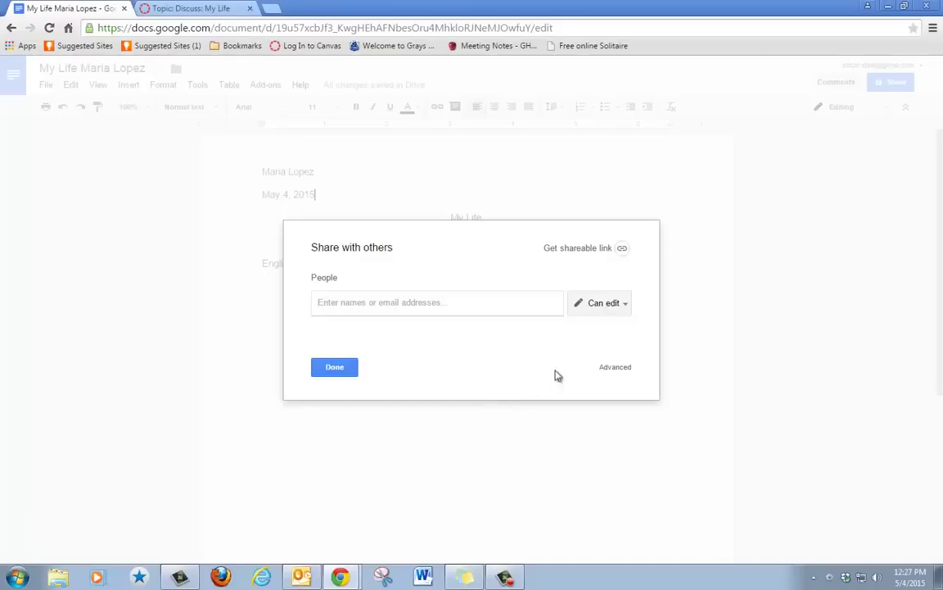
left_click(580, 249)
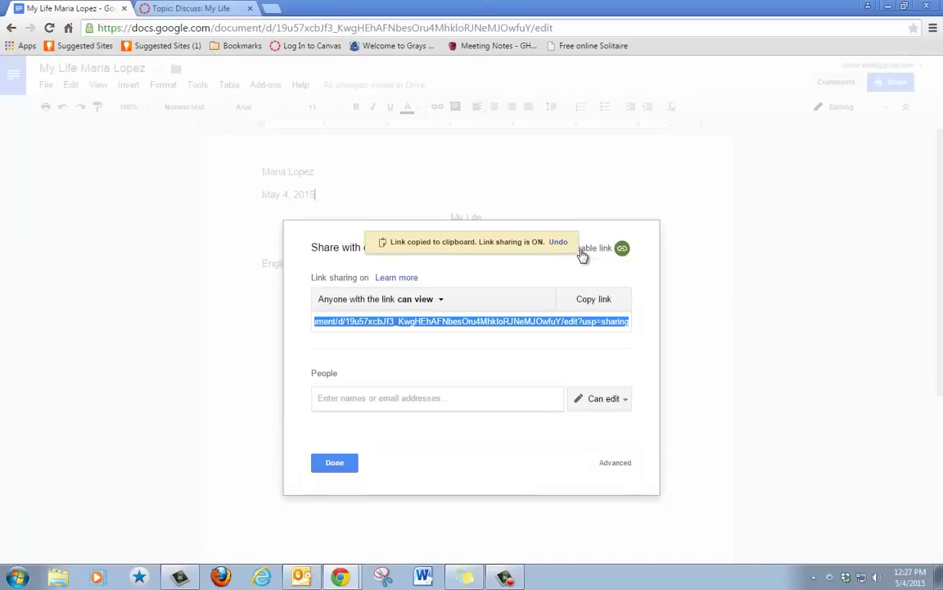
right_click(440, 324)
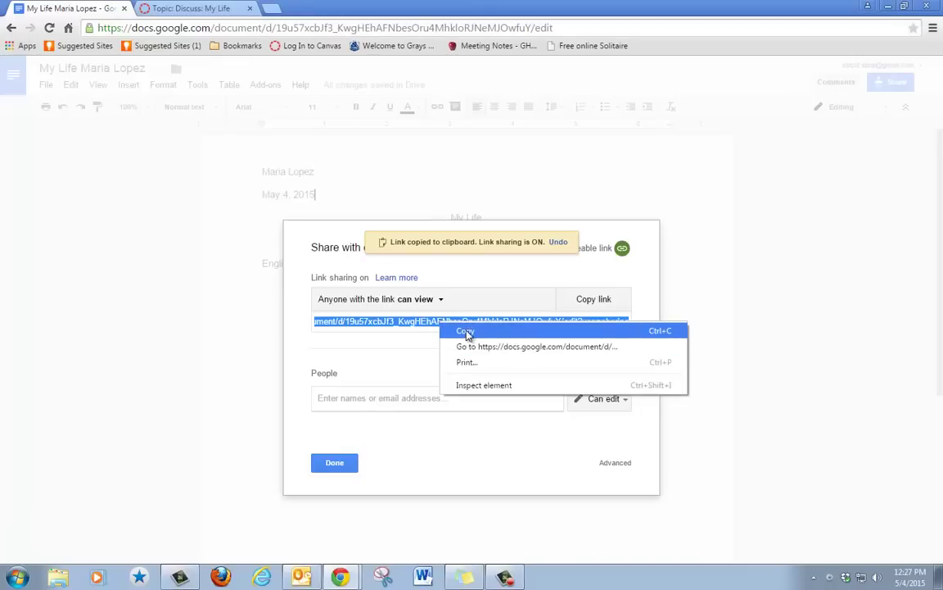
left_click(465, 331)
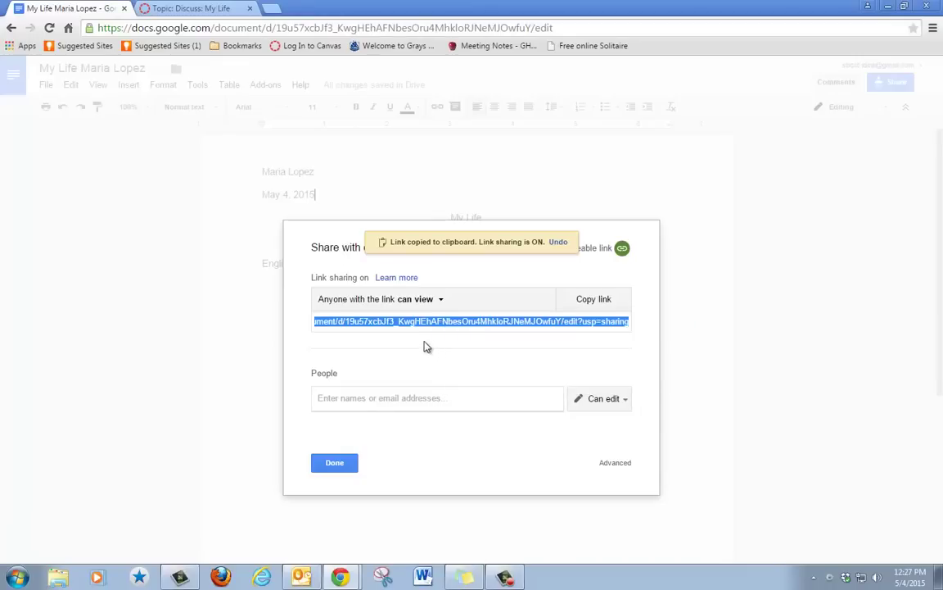
Paste the shareable link into a new reply on the Canvas My Life discussion, then return to Docs.
left_click(222, 10)
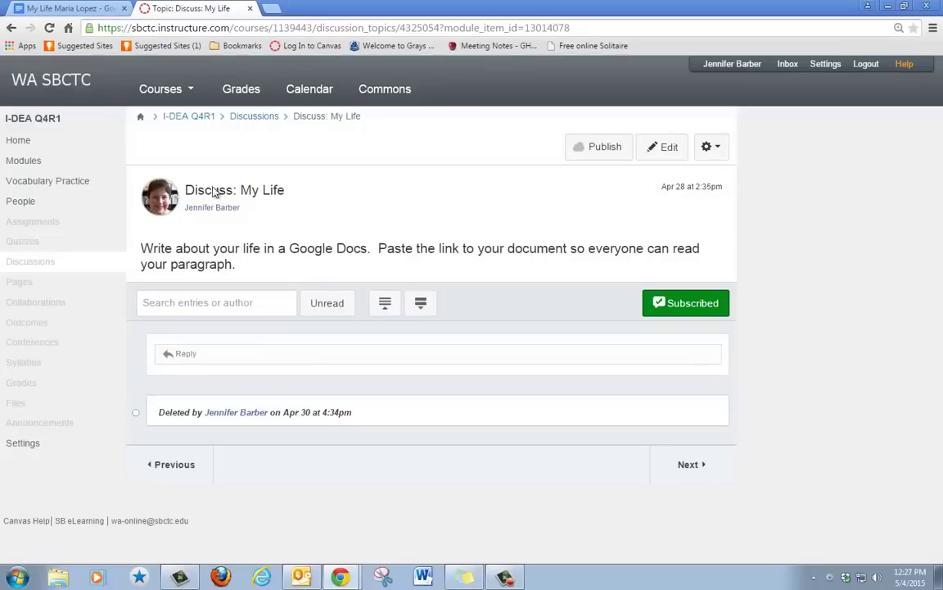
left_click(220, 354)
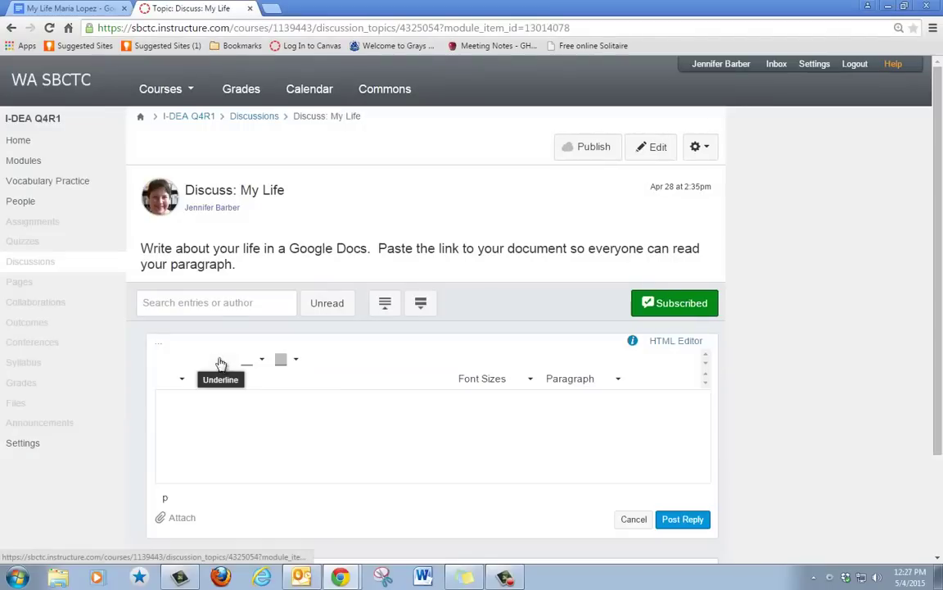
right_click(203, 405)
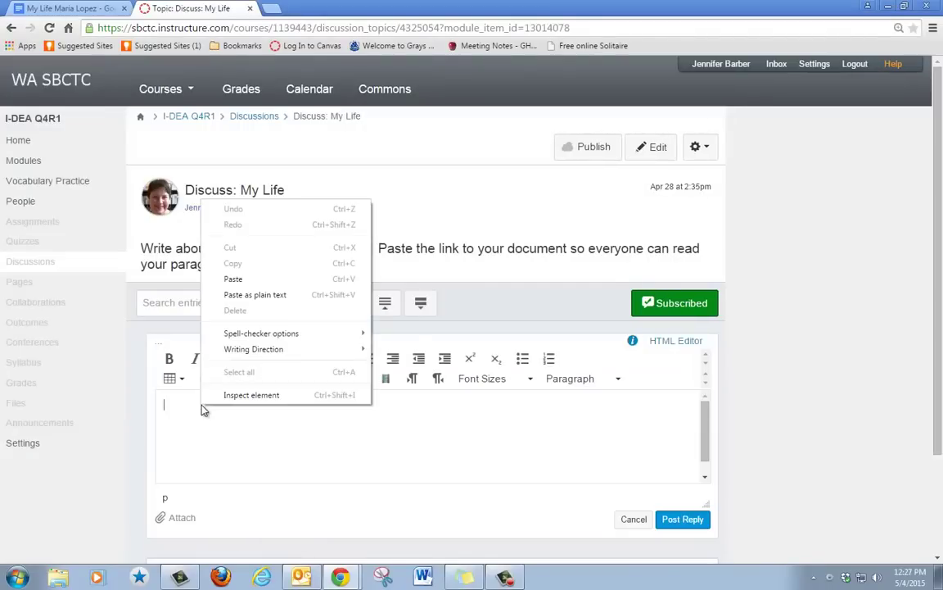
left_click(229, 280)
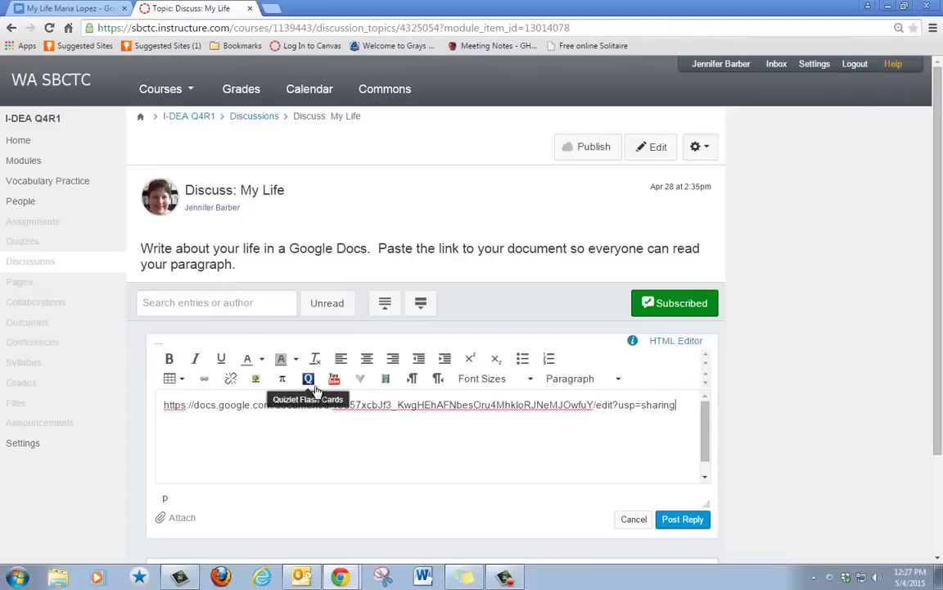
left_click(84, 11)
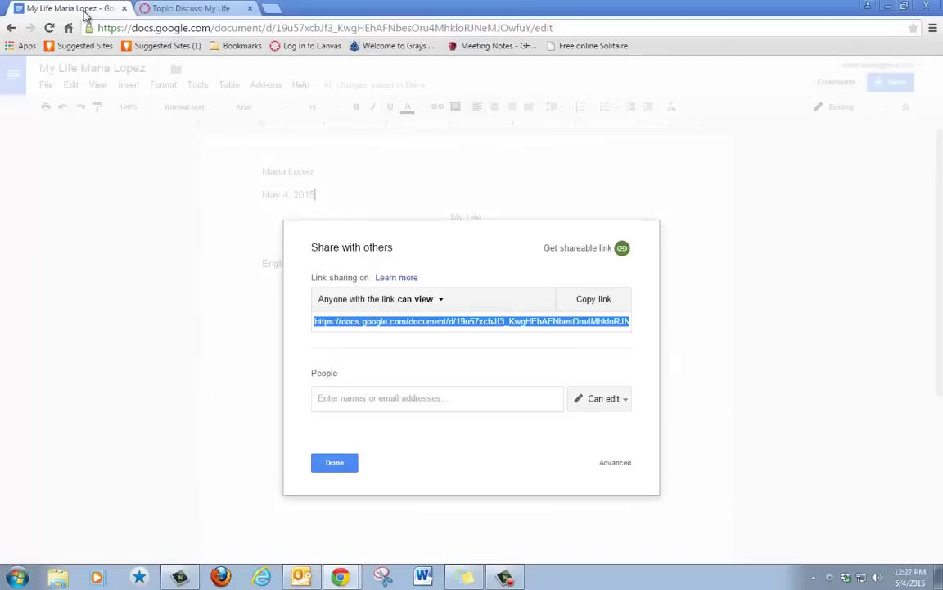